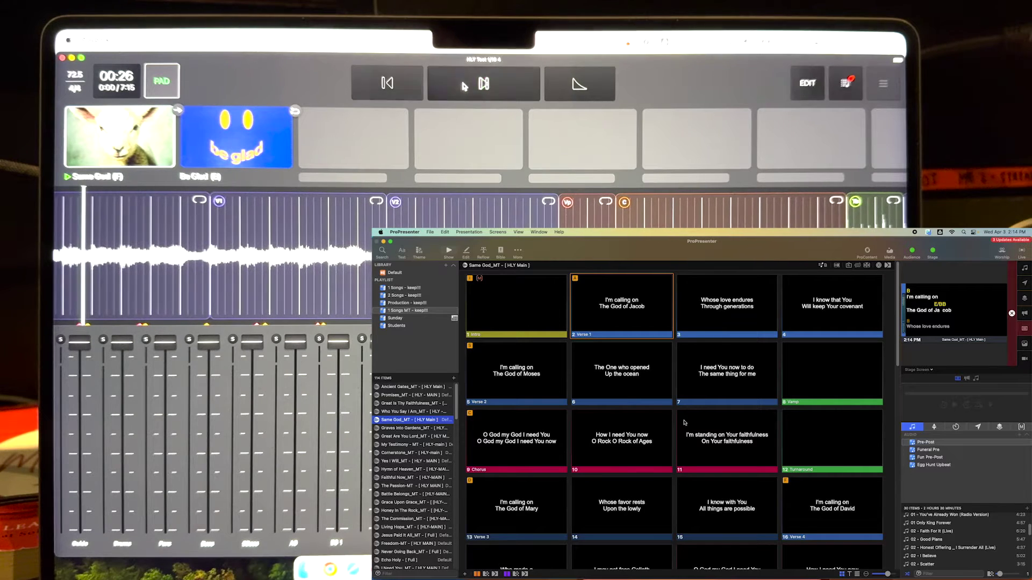
# Pause 'Same God' at 0:00 and review the Buses output routing in Settings, then close Settings
pyautogui.click(464, 86)
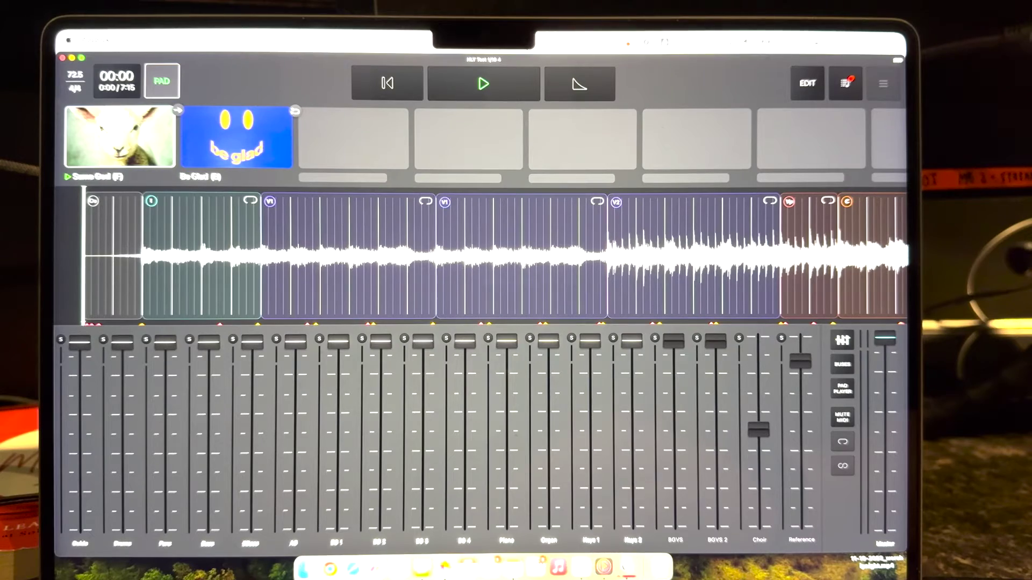
pyautogui.click(883, 84)
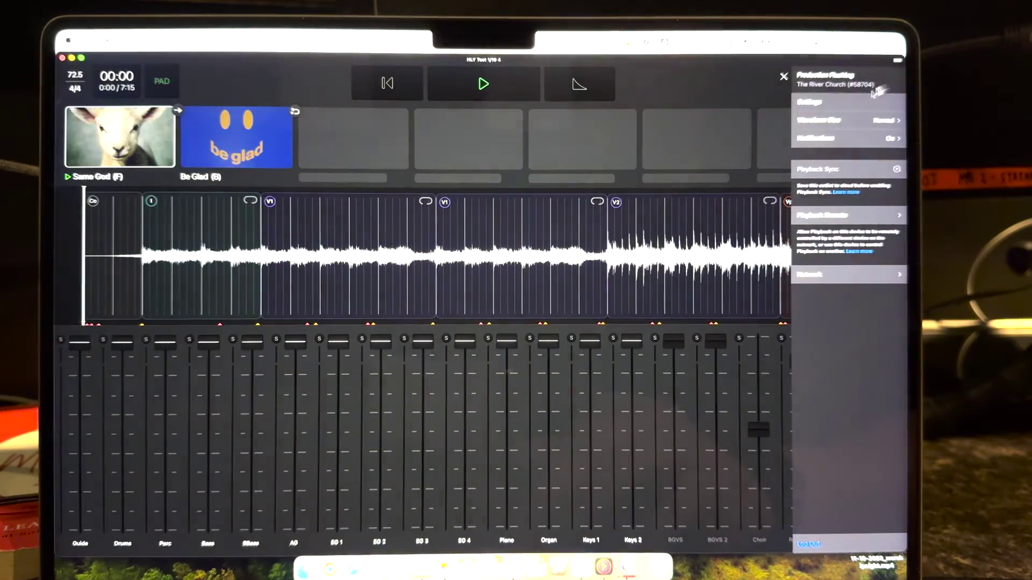
pyautogui.click(860, 101)
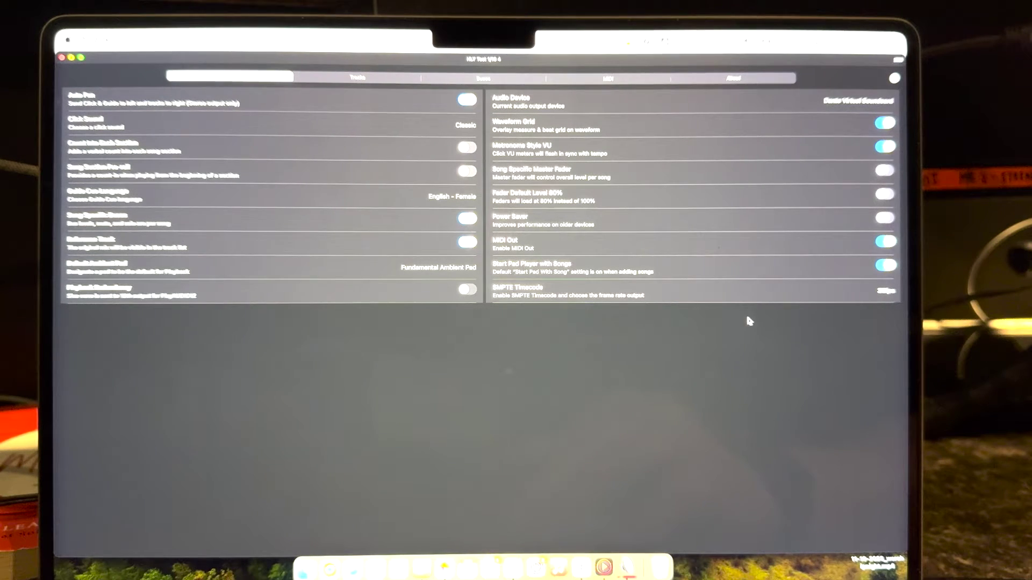
pyautogui.click(470, 80)
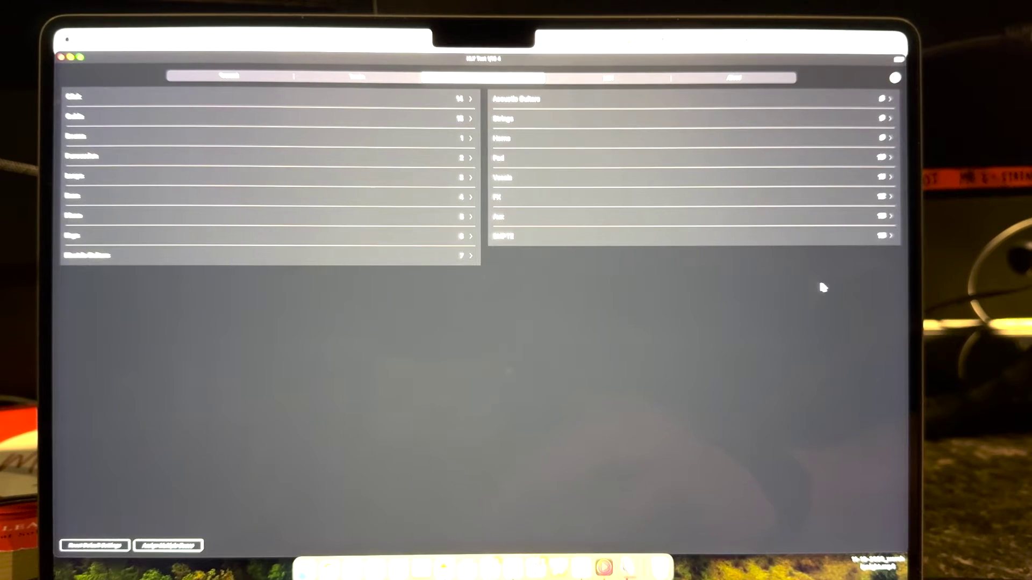
pyautogui.click(895, 78)
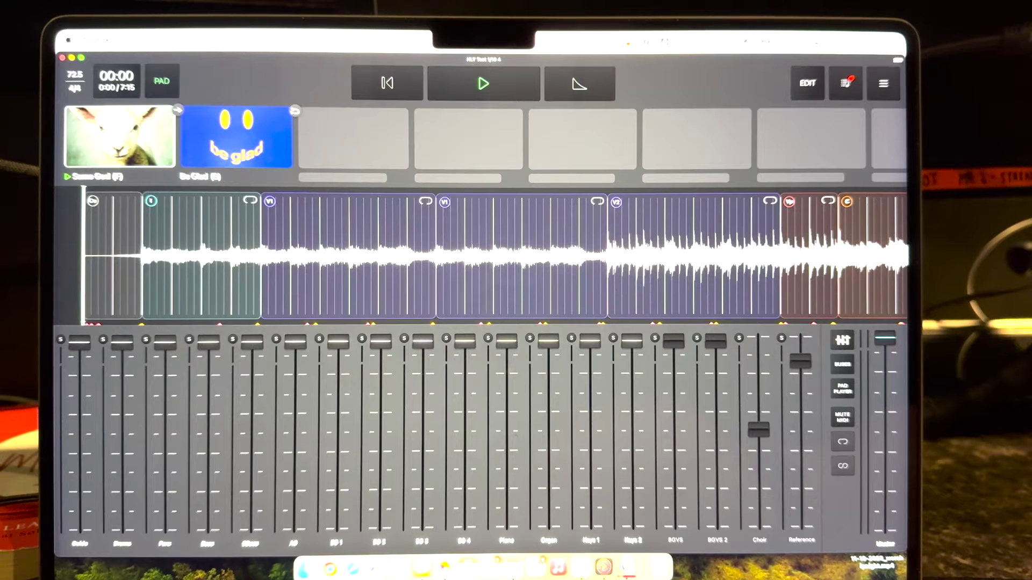
# Enable setlist editing and check Same God's SMPTE section, cancelling without changes
pyautogui.click(807, 83)
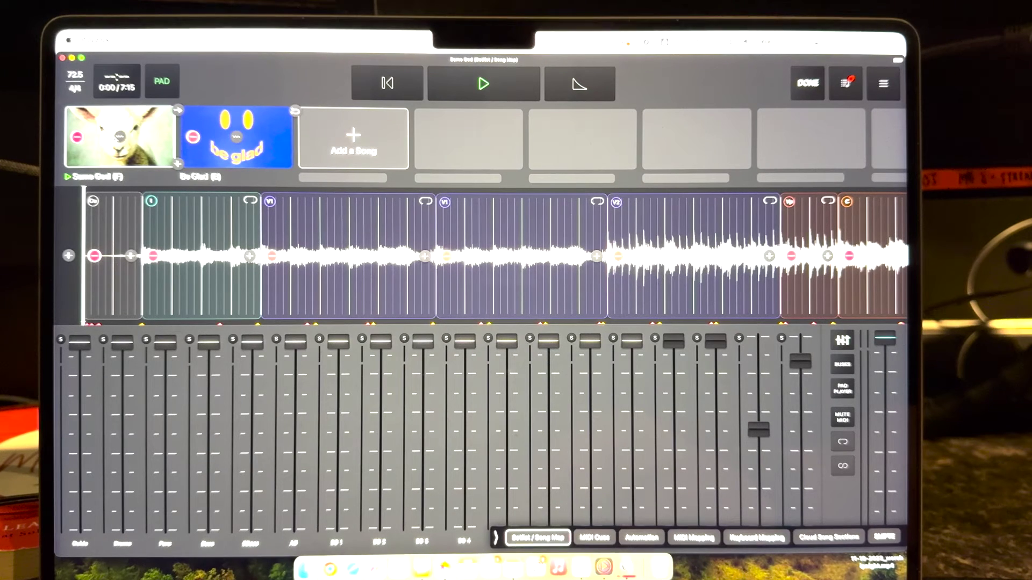
pyautogui.click(120, 137)
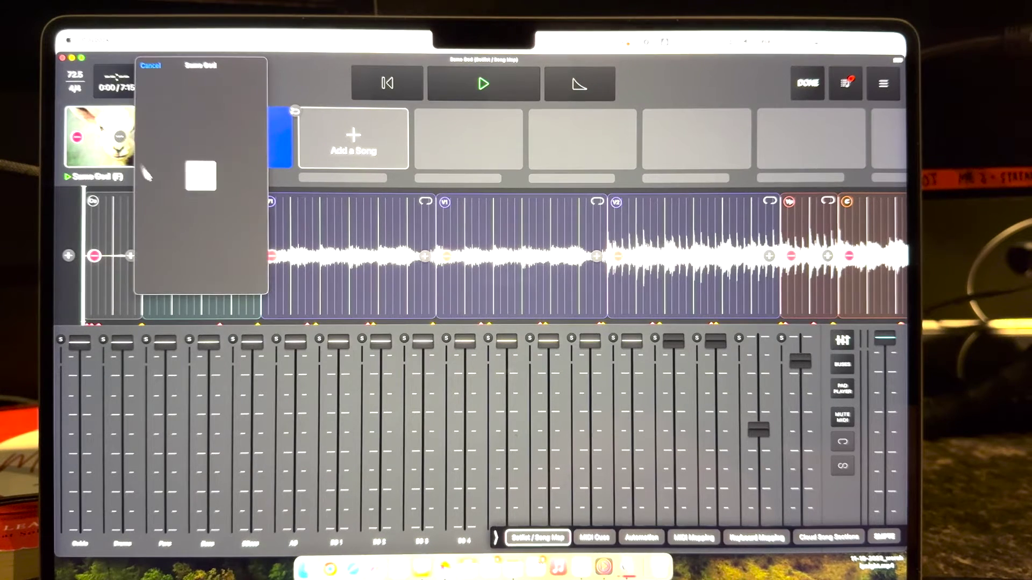
pyautogui.scroll(-10, 174, 236)
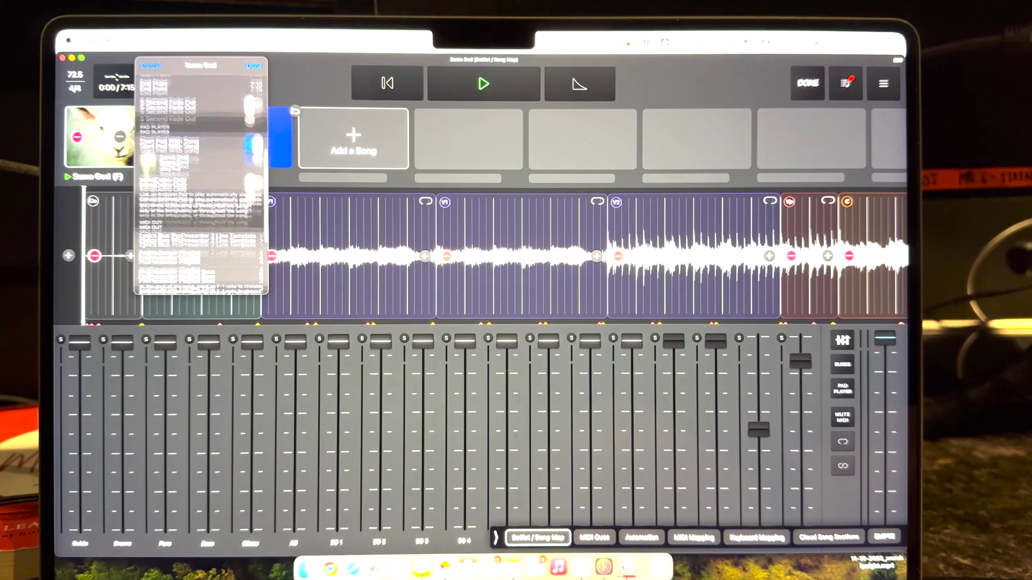
pyautogui.scroll(-4, 174, 235)
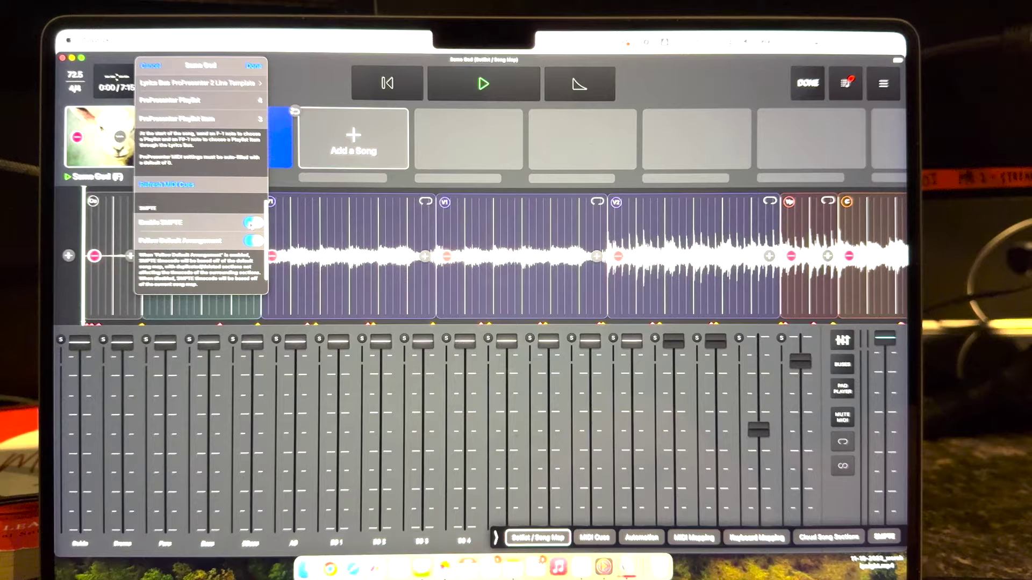
pyautogui.click(151, 66)
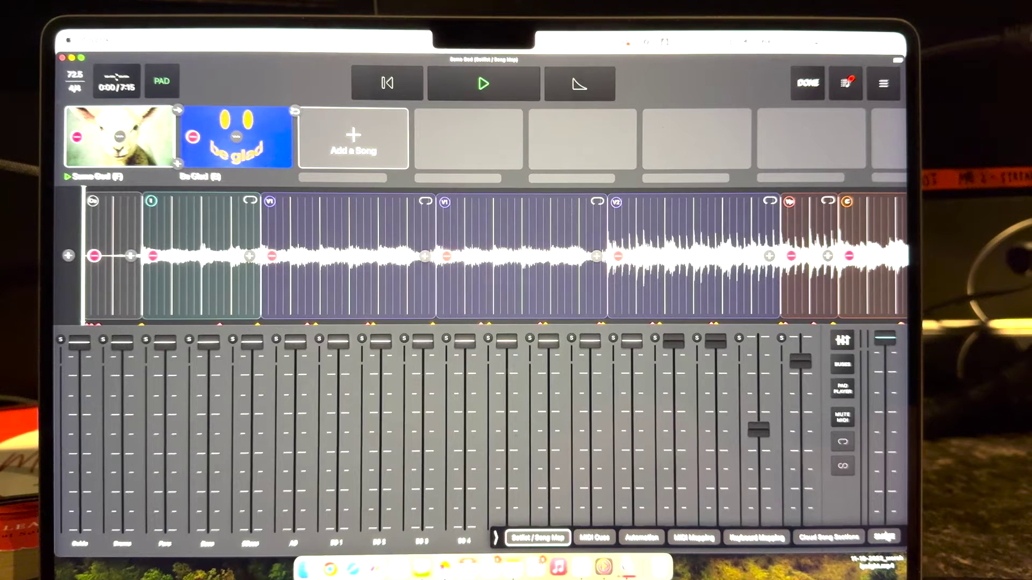
# Inspect Same God's SMPTE marker Timeline Location and SMPTE Time Start pages, then cancel unchanged
pyautogui.click(884, 536)
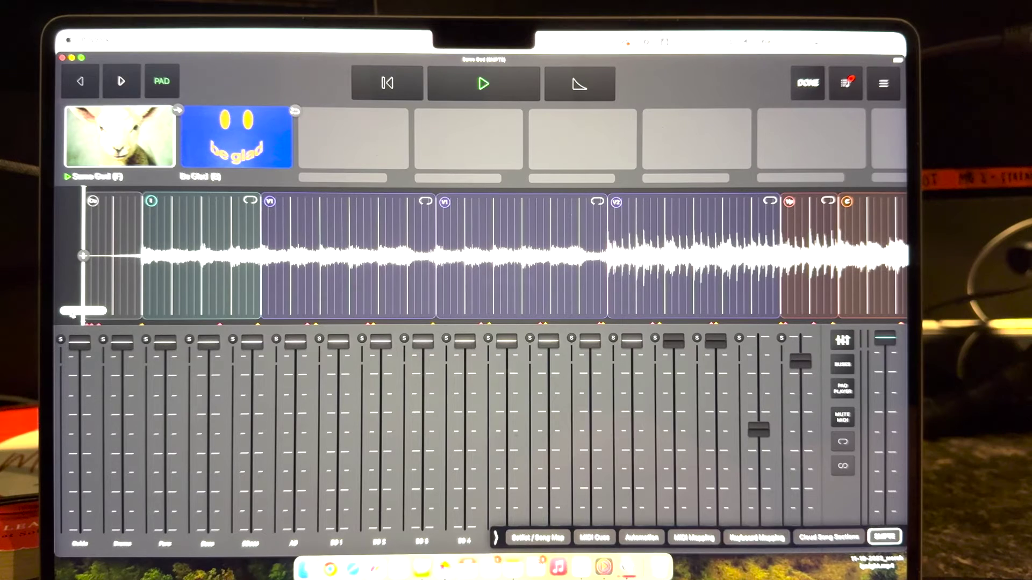
pyautogui.click(76, 311)
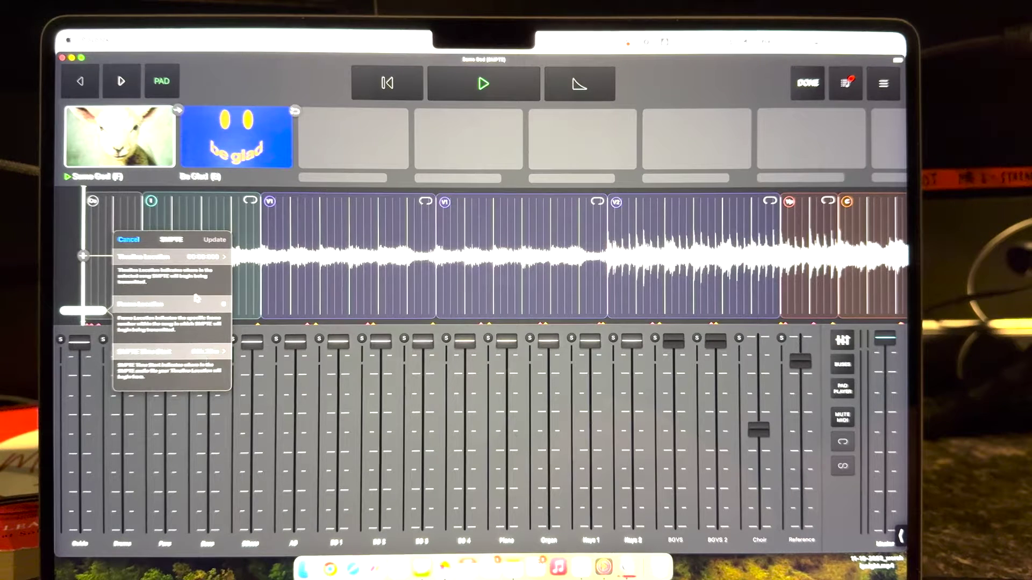
pyautogui.click(187, 259)
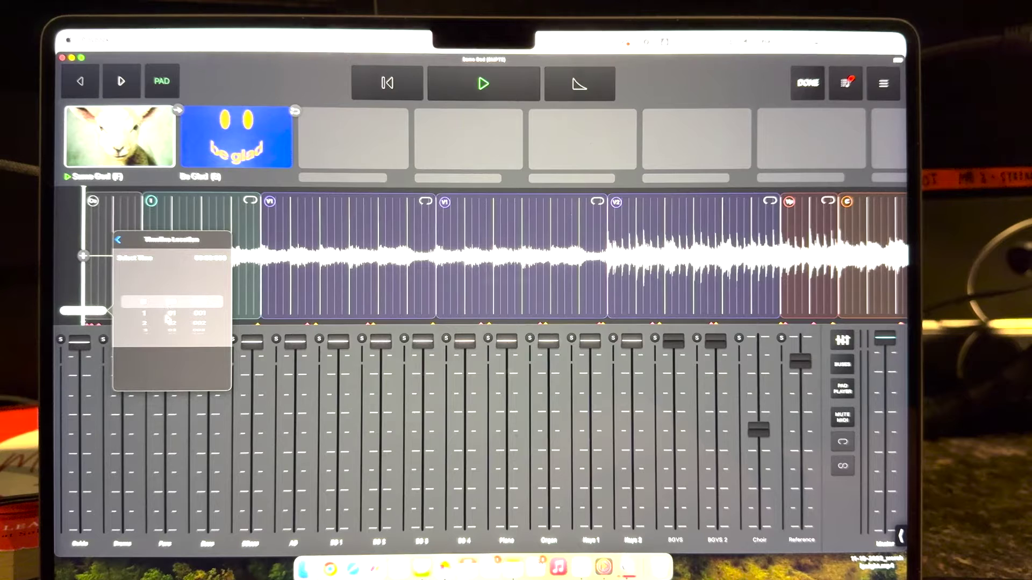
pyautogui.click(120, 240)
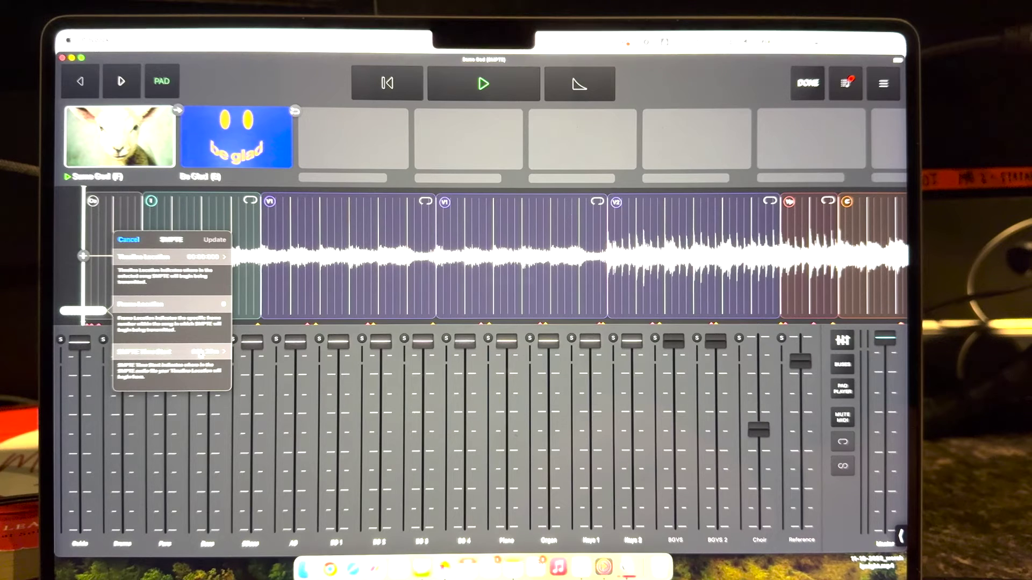
pyautogui.click(198, 352)
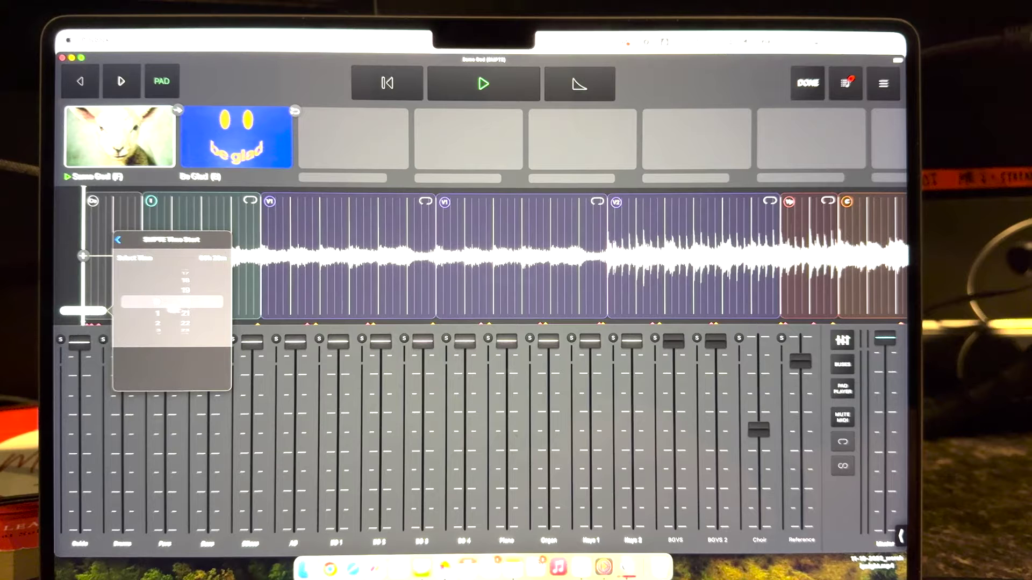
pyautogui.click(118, 240)
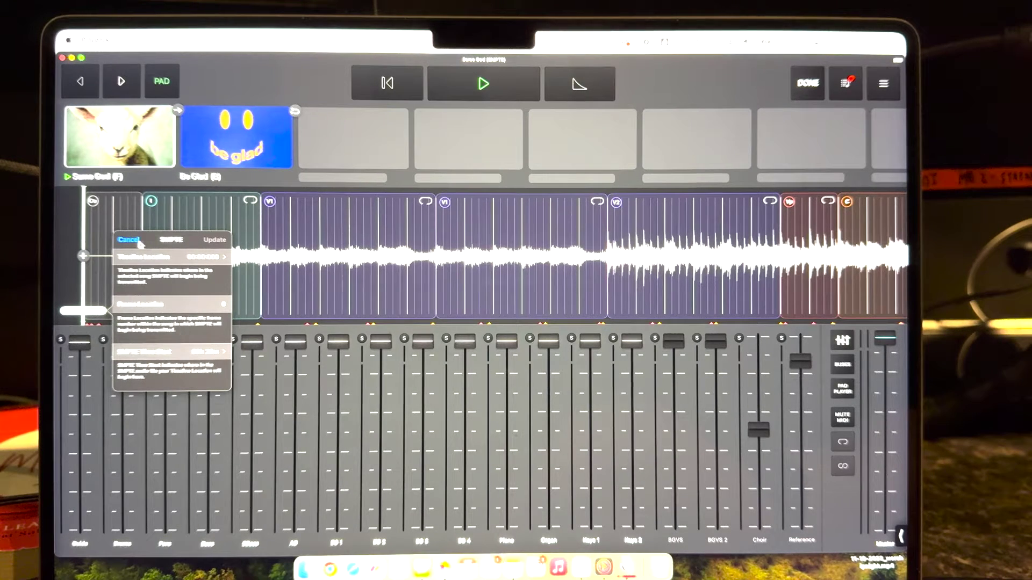
pyautogui.click(129, 240)
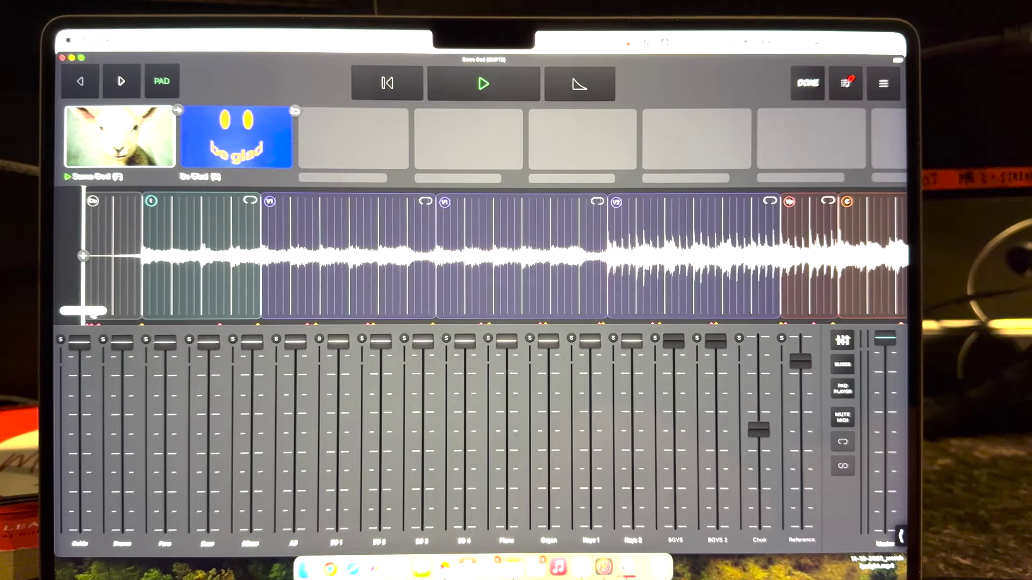
# Leave setlist edit mode with DONE
pyautogui.click(808, 83)
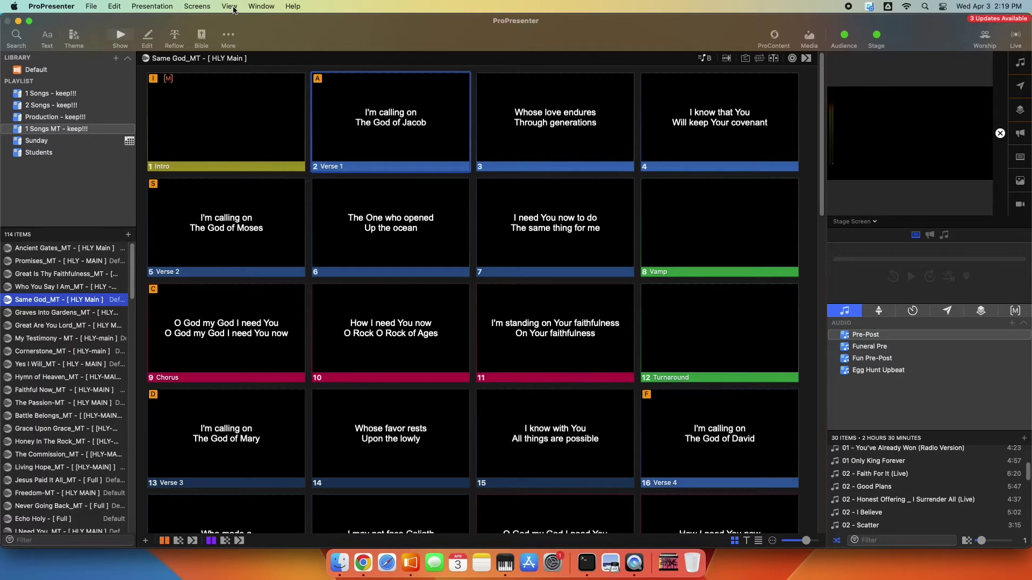
# Open the Timecode window and nudge it slightly left
pyautogui.click(233, 8)
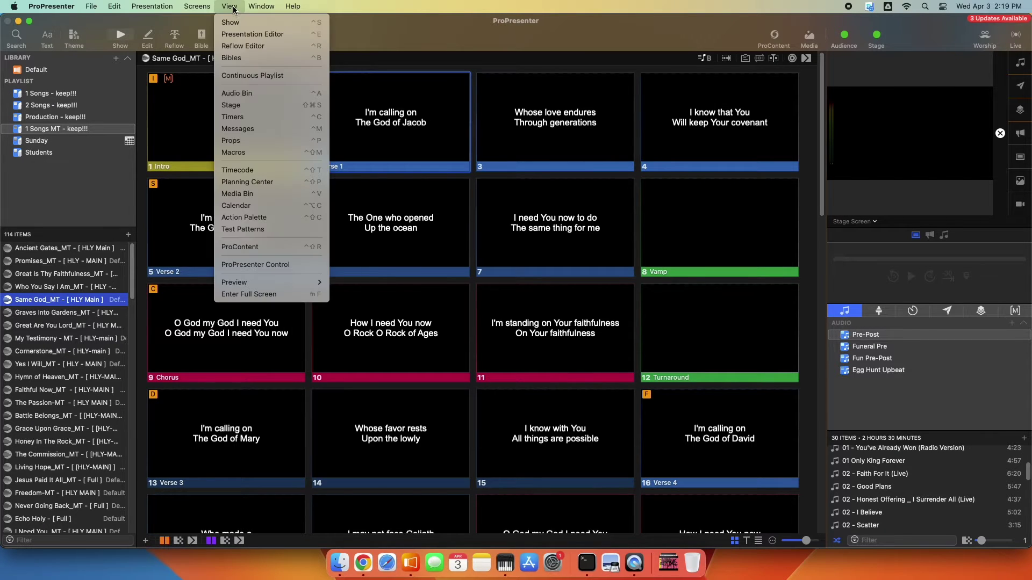
pyautogui.click(264, 171)
pyautogui.moveTo(493, 100); pyautogui.dragTo(462, 109)
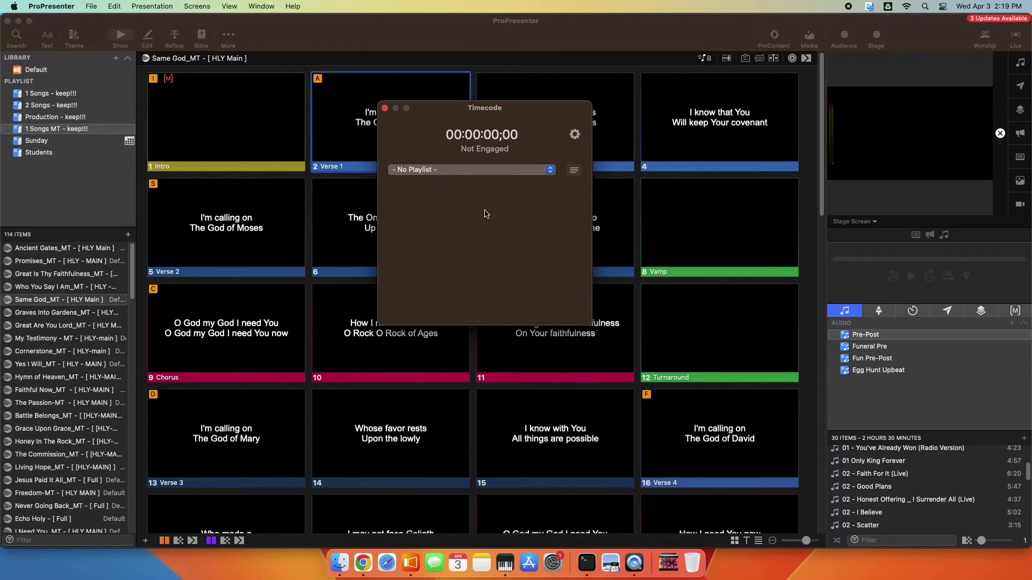
# Set the timecode input device to USB Audio CODEC and link the '1 Songs MT - keep!!!' playlist
pyautogui.click(576, 136)
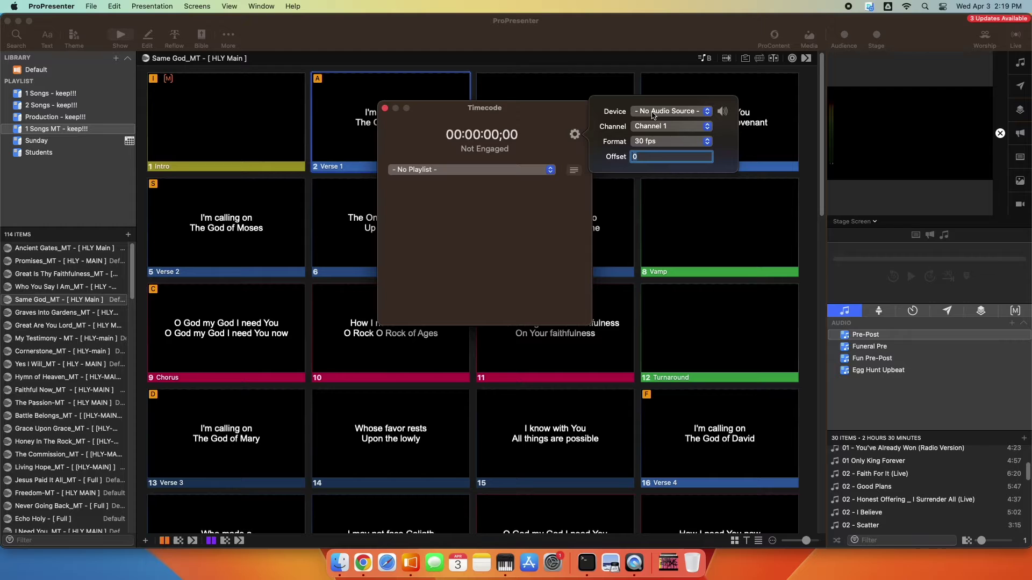
pyautogui.click(653, 113)
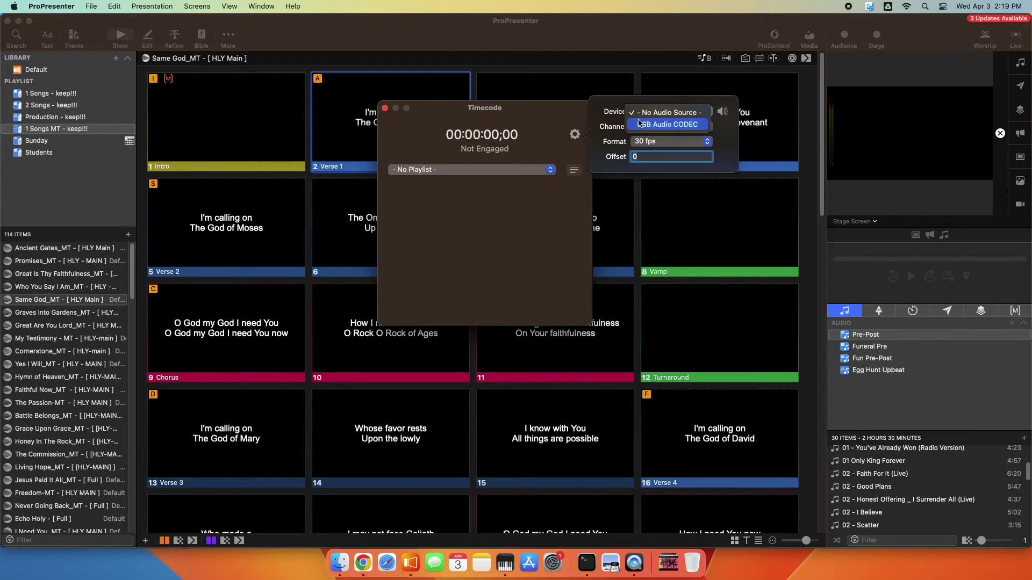
pyautogui.click(646, 125)
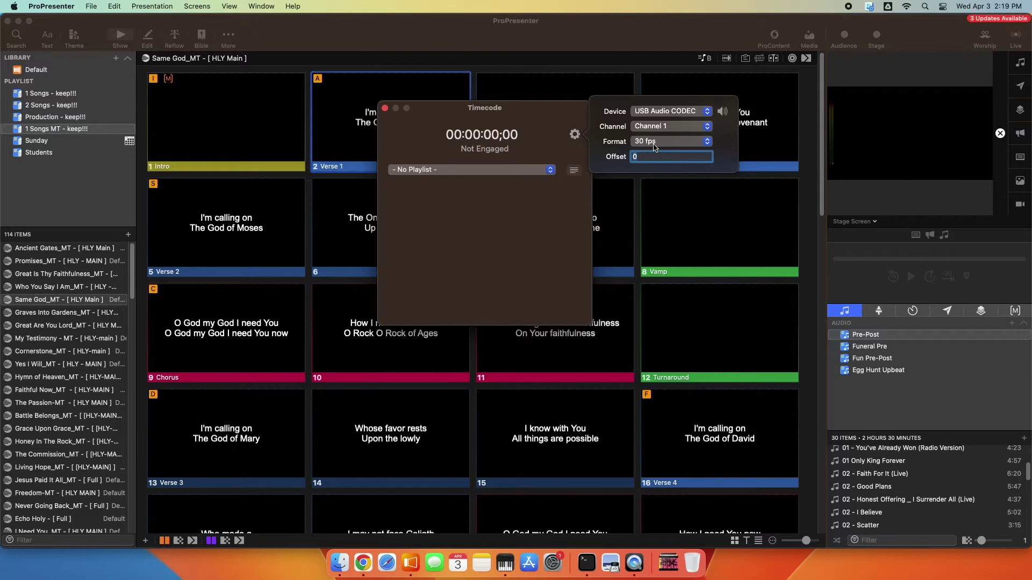
pyautogui.click(559, 126)
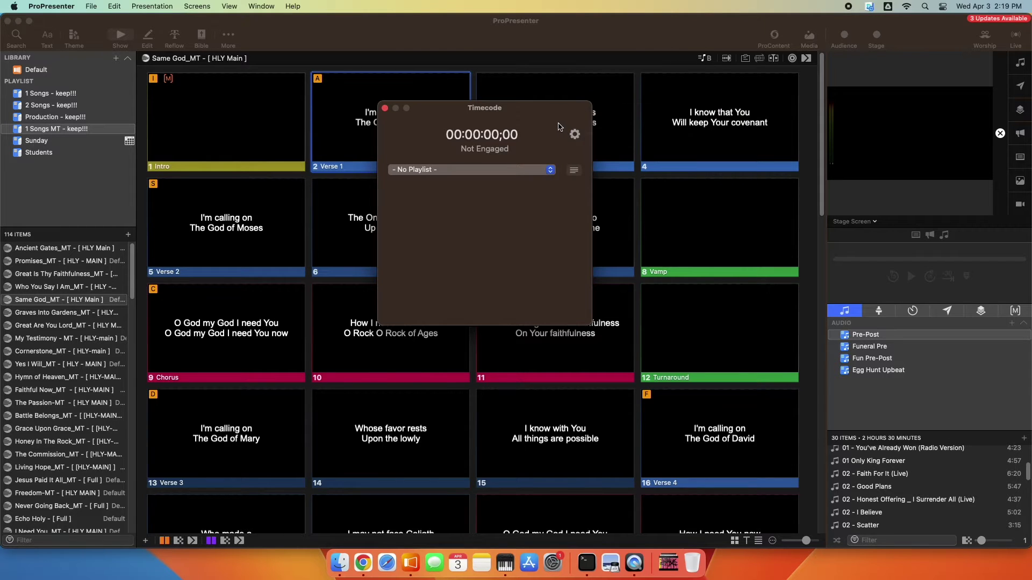
pyautogui.click(487, 169)
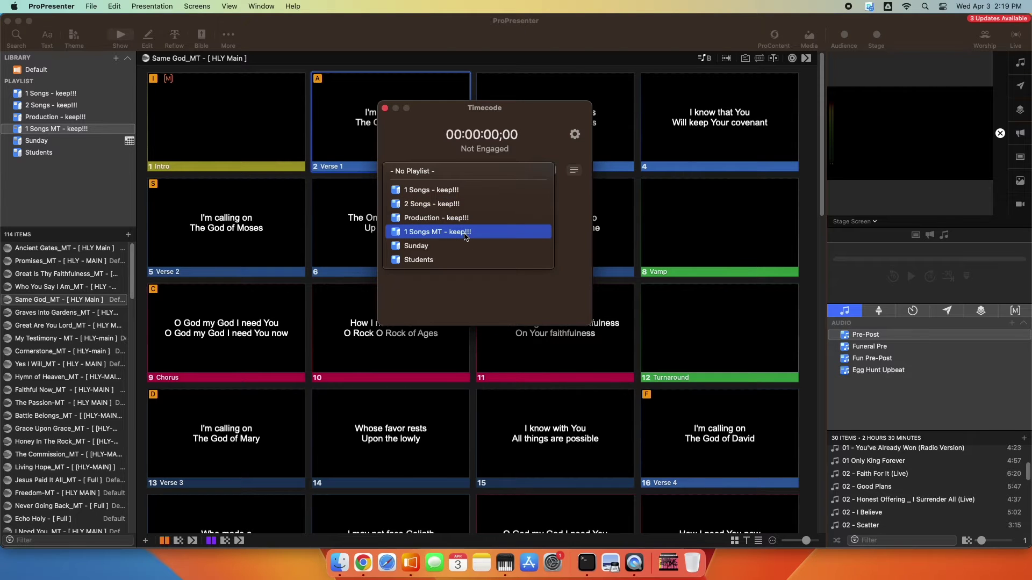
pyautogui.click(432, 233)
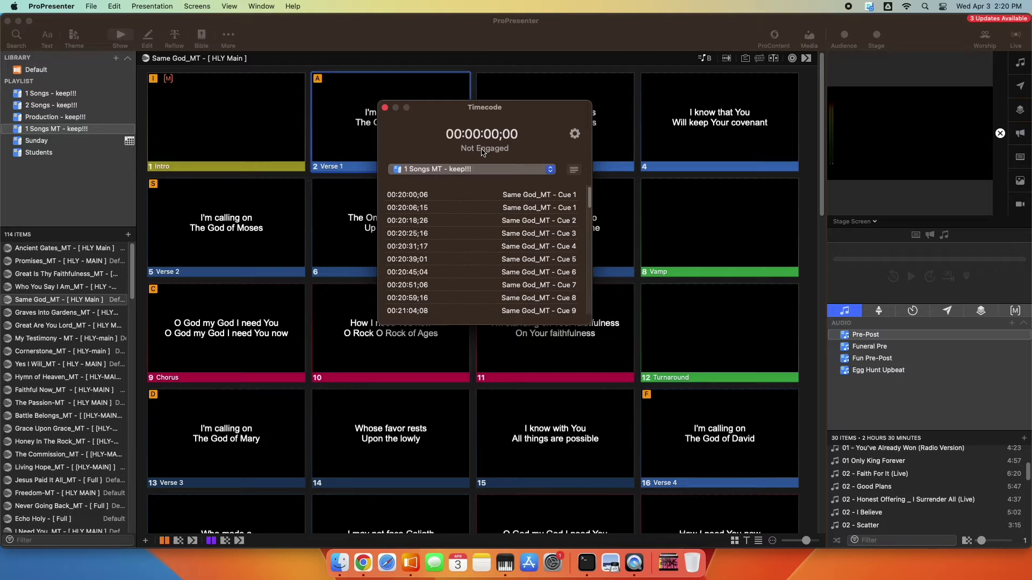
# Engage the timecode listener until it stops at 00:20:05;28, then close the Timecode window
pyautogui.click(445, 151)
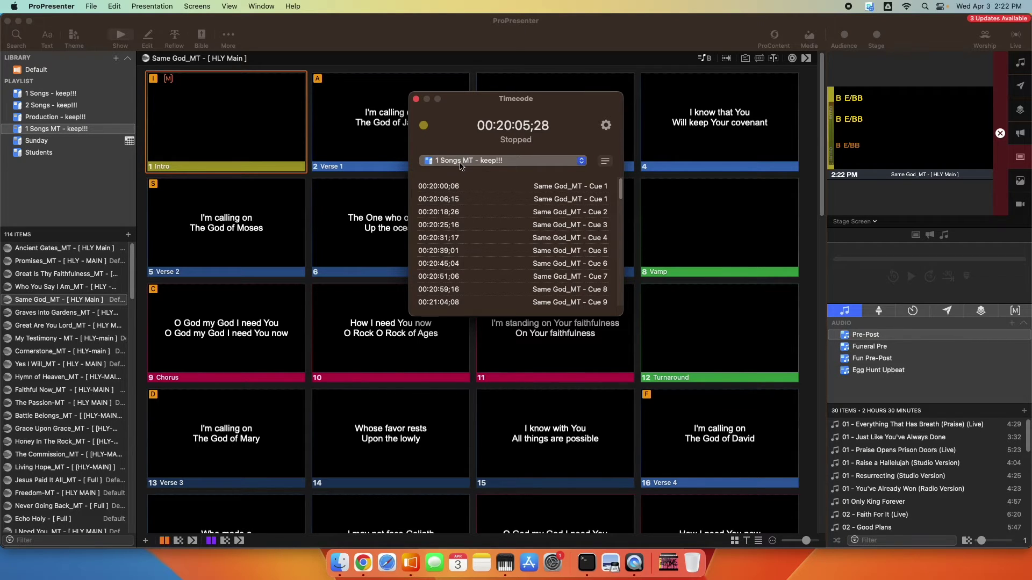
pyautogui.click(417, 100)
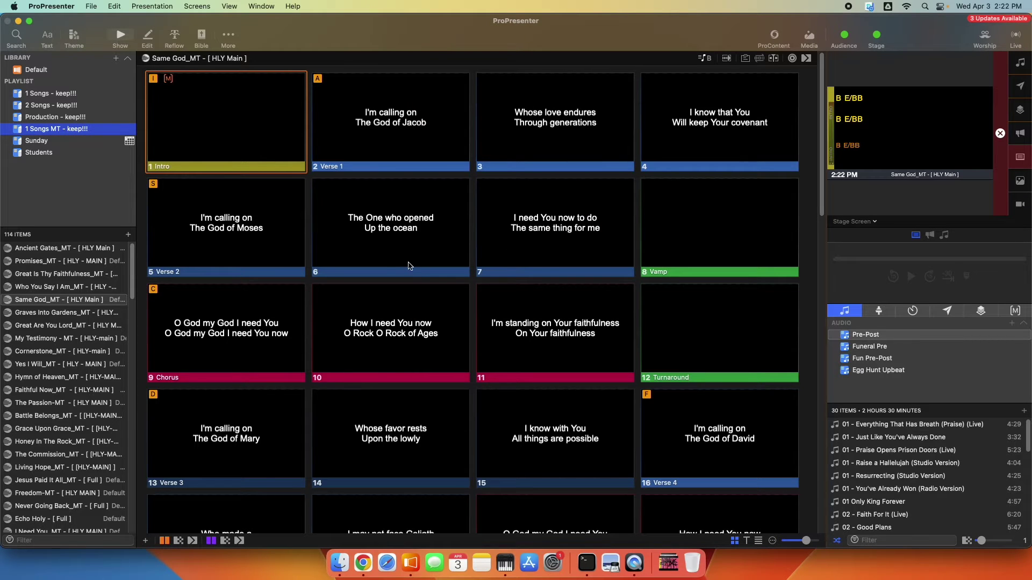
# Select Same God_MT and display its timeline starting at 00:20:00;00
pyautogui.click(46, 301)
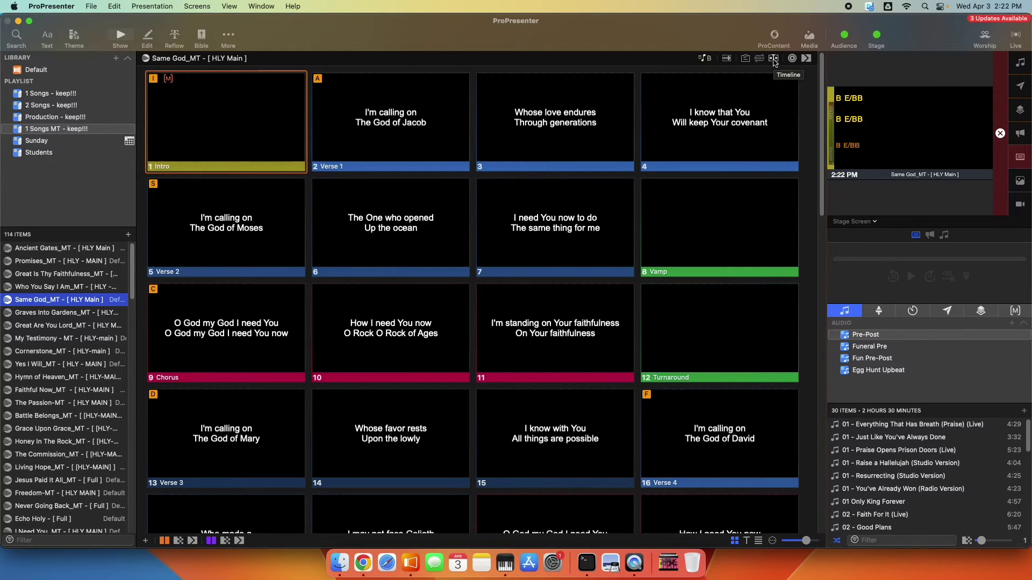
pyautogui.click(774, 59)
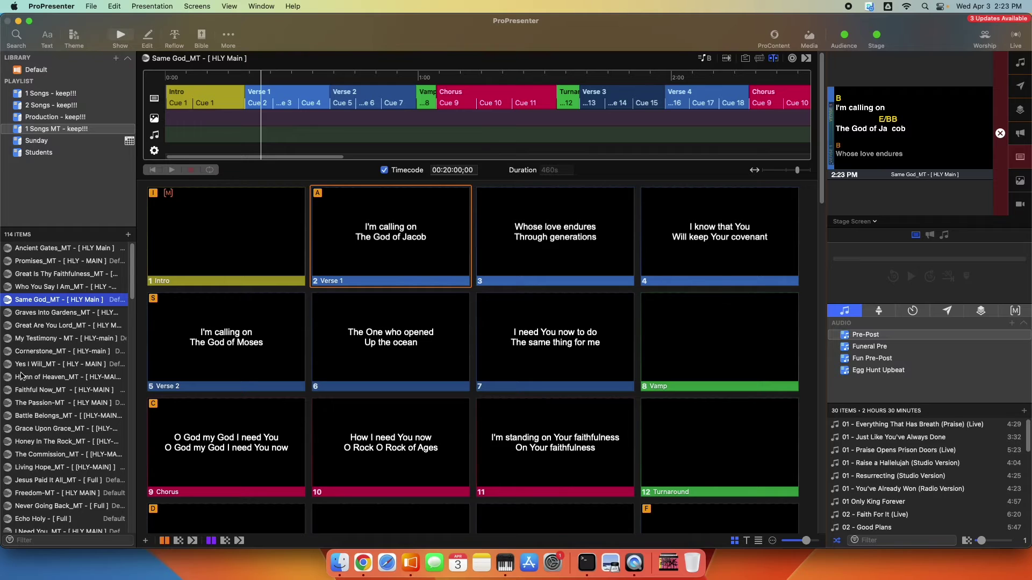
# Filter the library for 'be', open Be Glad_MT, and set its timeline timecode start to 09:00:00;00
pyautogui.click(43, 542)
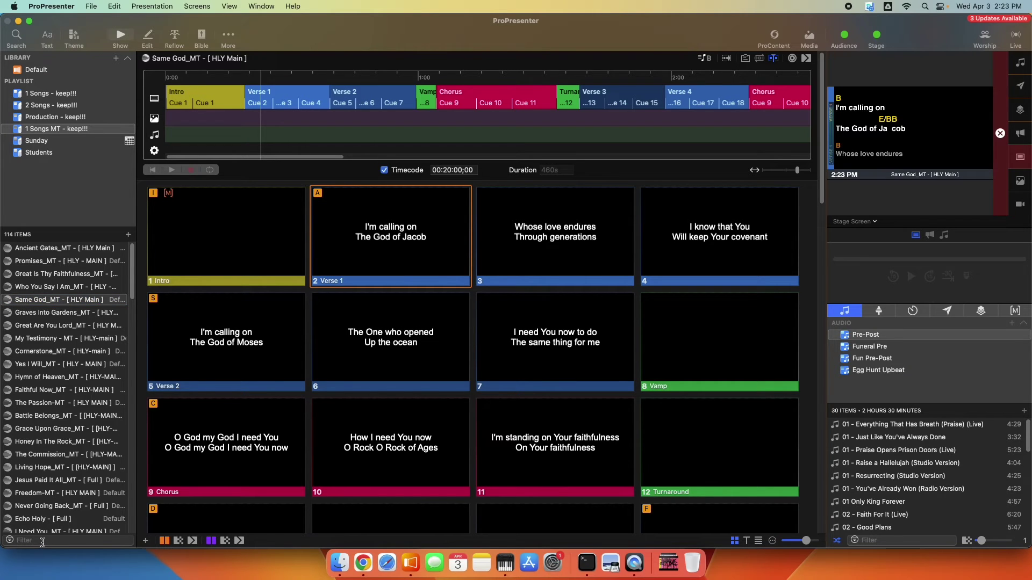
pyautogui.write('be glad')
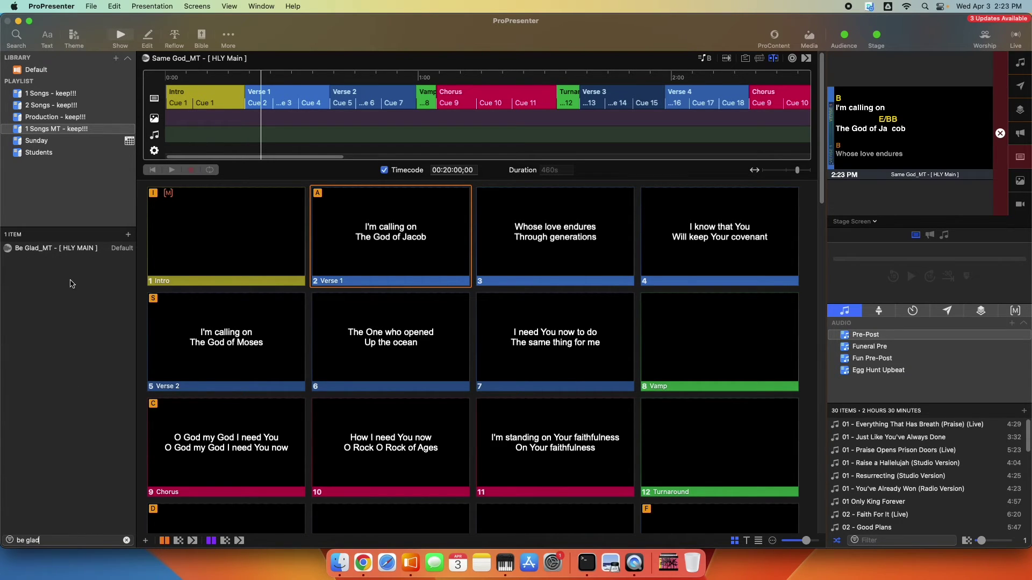
pyautogui.click(71, 249)
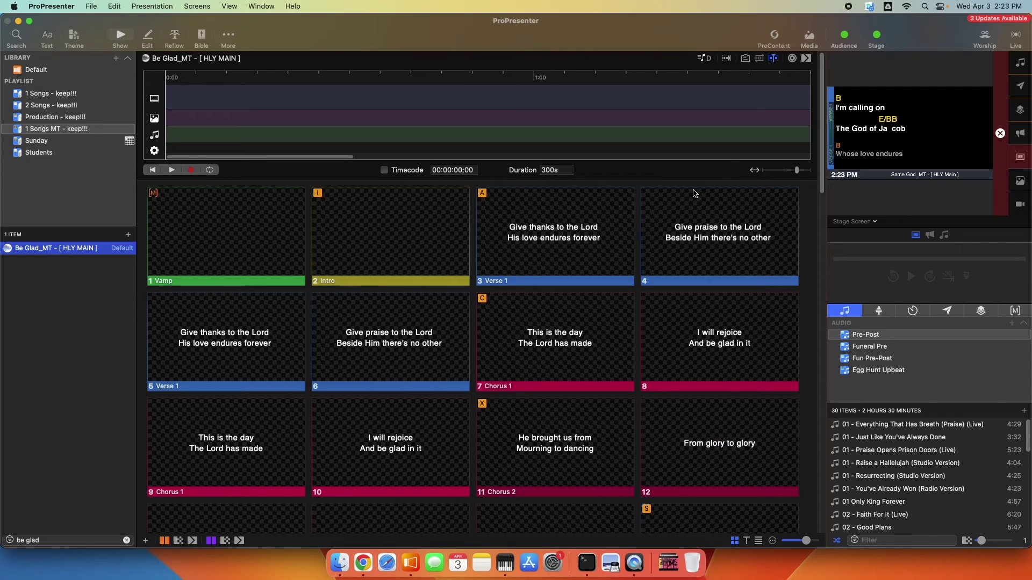
pyautogui.click(773, 59)
pyautogui.click(774, 60)
pyautogui.click(441, 171)
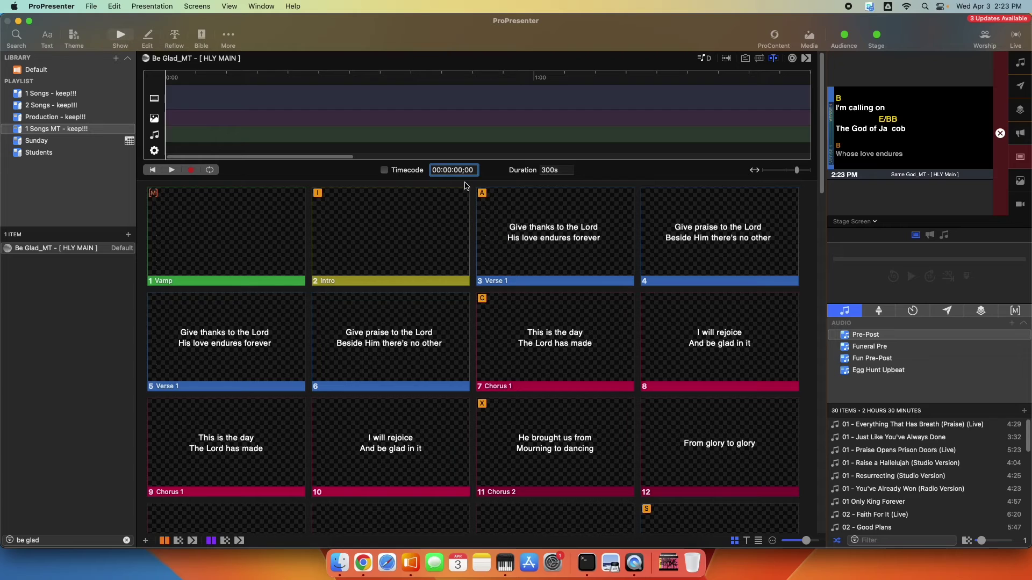
pyautogui.press('Left')
pyautogui.write('9')
# Fire slides 1–7, Vamp, Intro, Verse 1 through Chorus 1, recording them as Cues 1–7
pyautogui.click(217, 247)
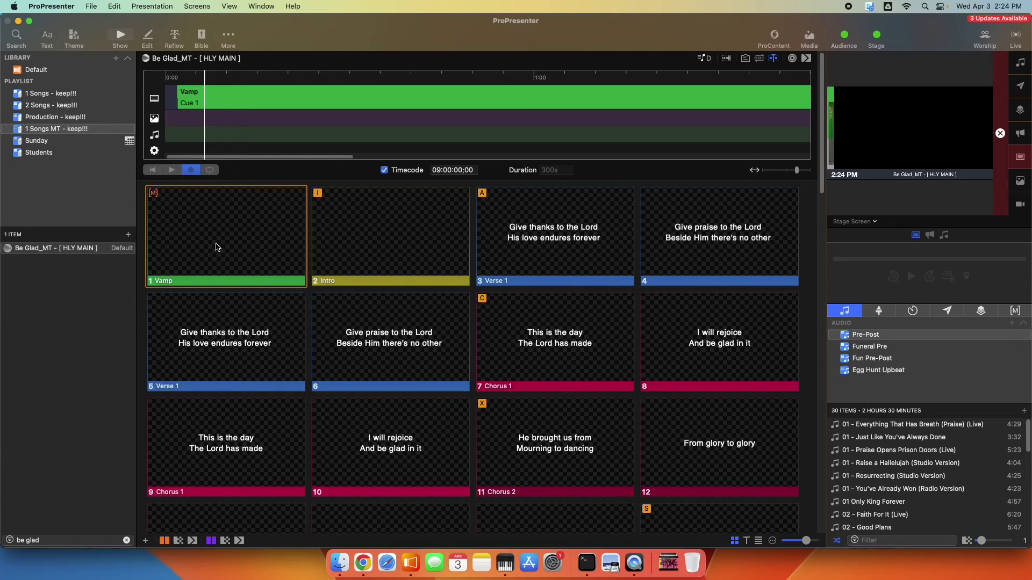
pyautogui.click(360, 246)
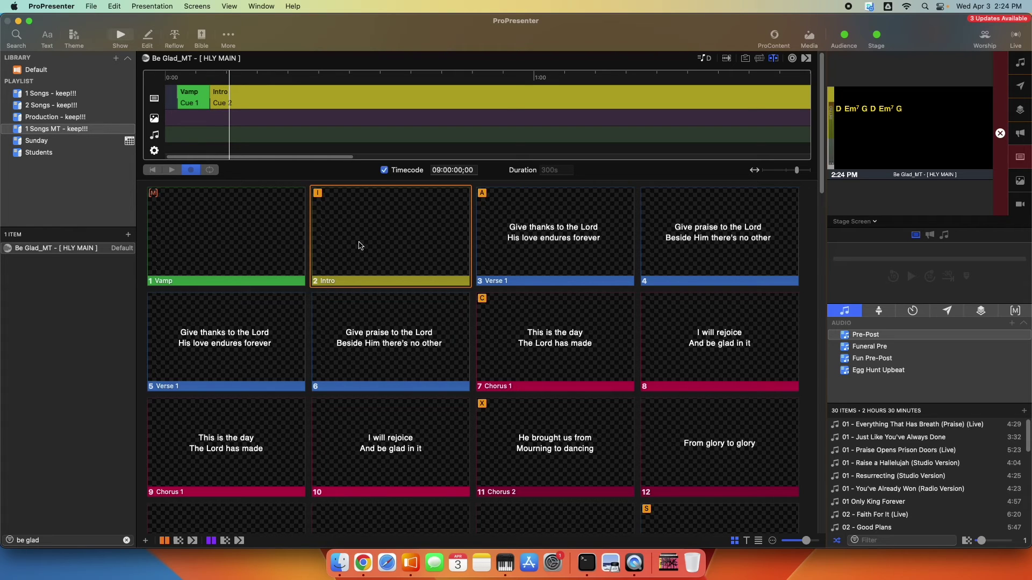
pyautogui.click(556, 248)
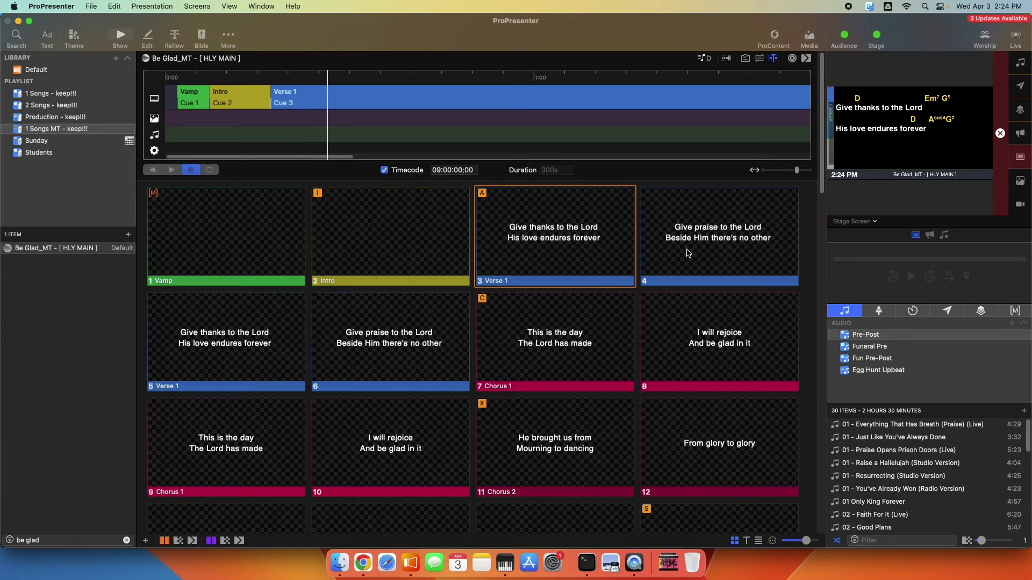
pyautogui.click(689, 253)
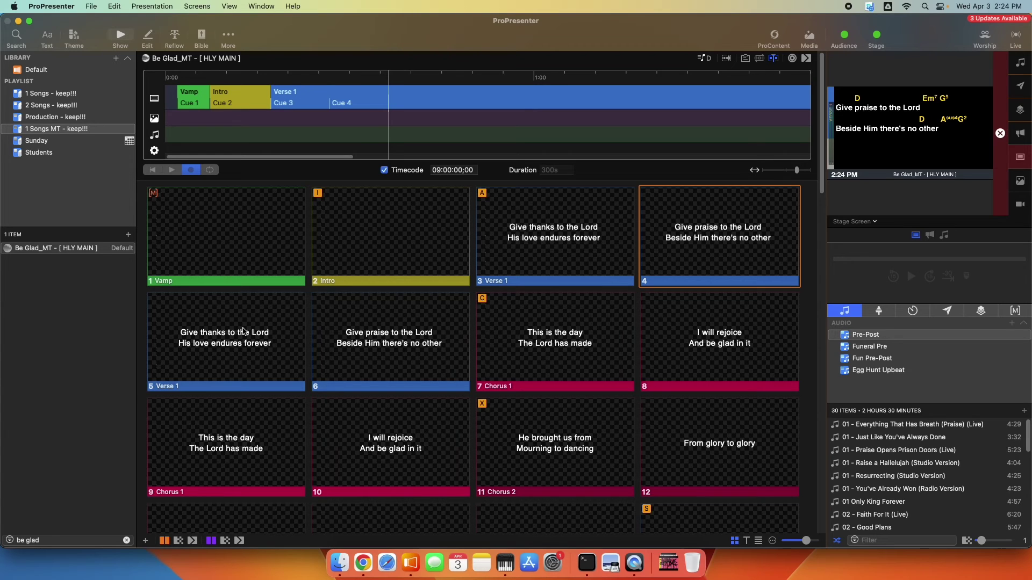
pyautogui.click(243, 331)
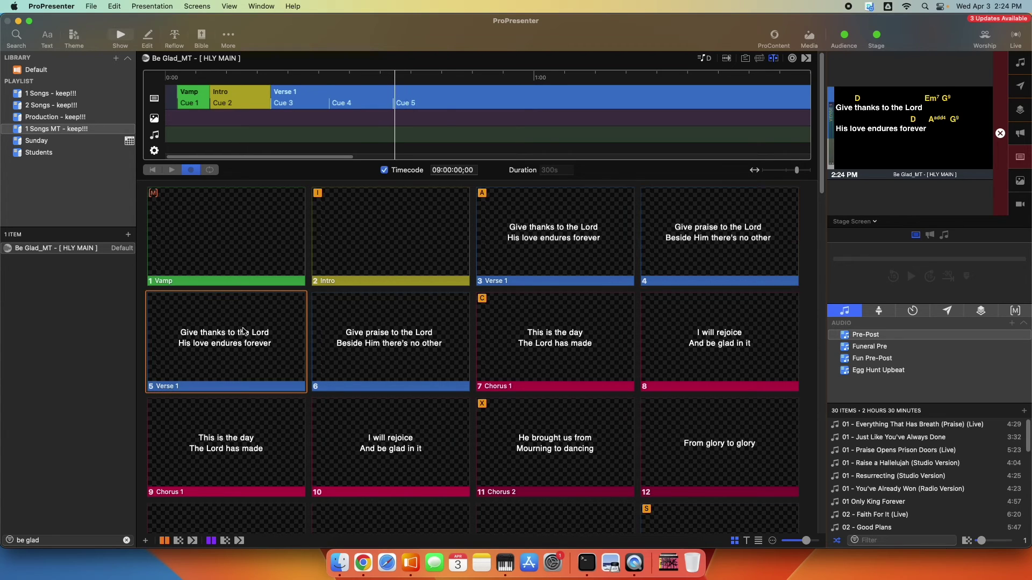
pyautogui.click(364, 330)
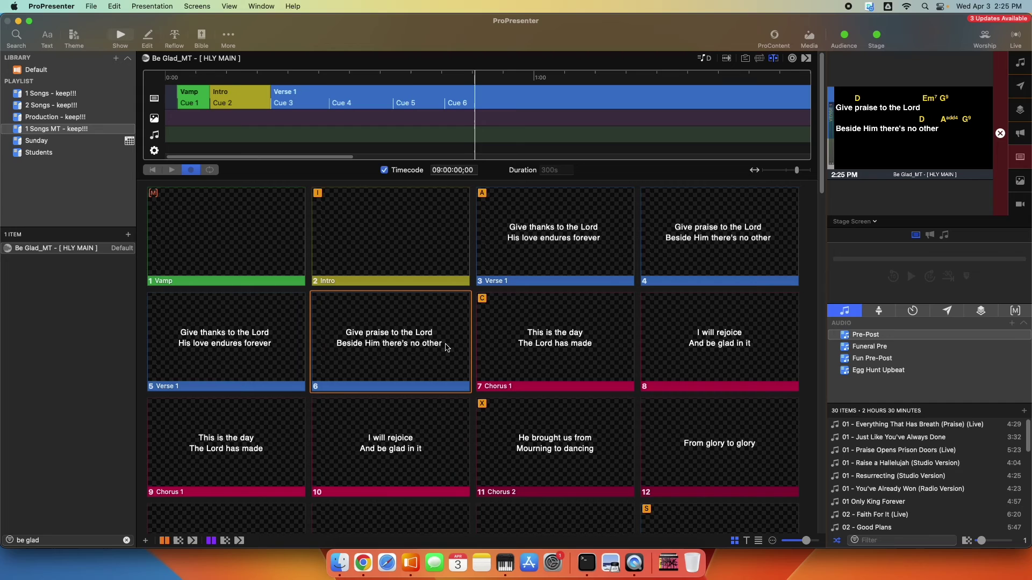
pyautogui.click(543, 355)
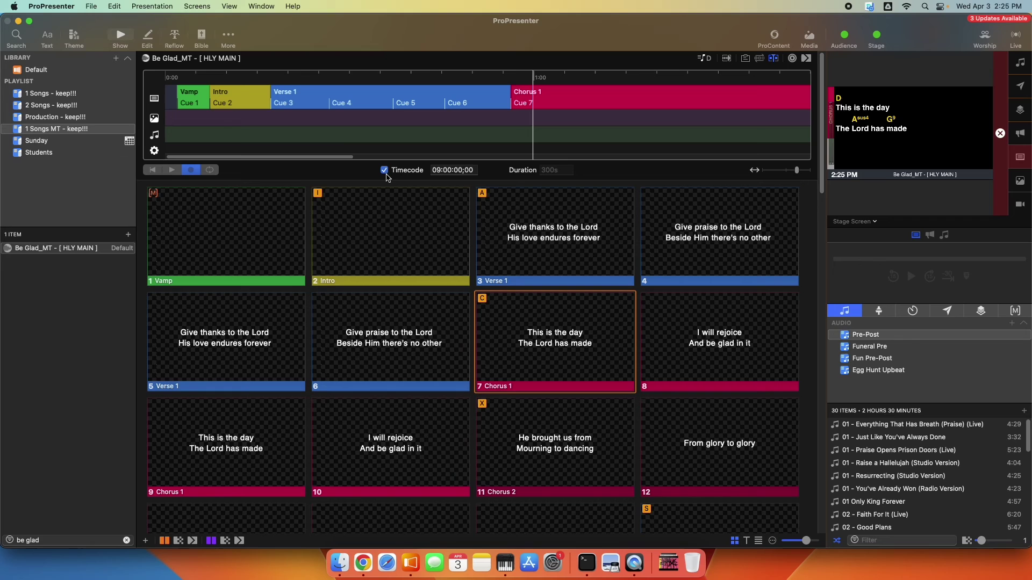
# Clear the output with F2 and set Be Glad's timeline to follow timecode again
pyautogui.press('F2')
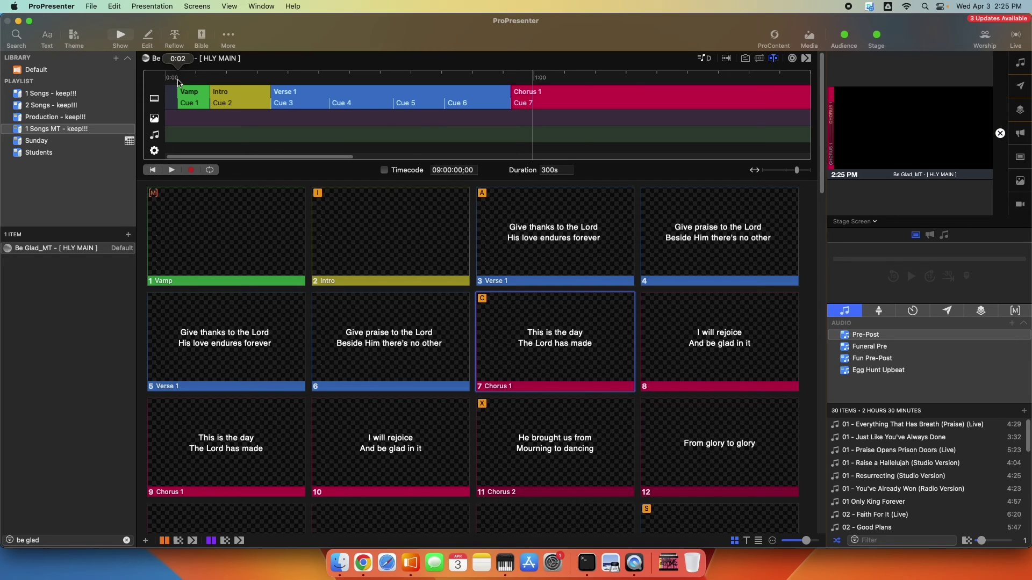
pyautogui.click(402, 170)
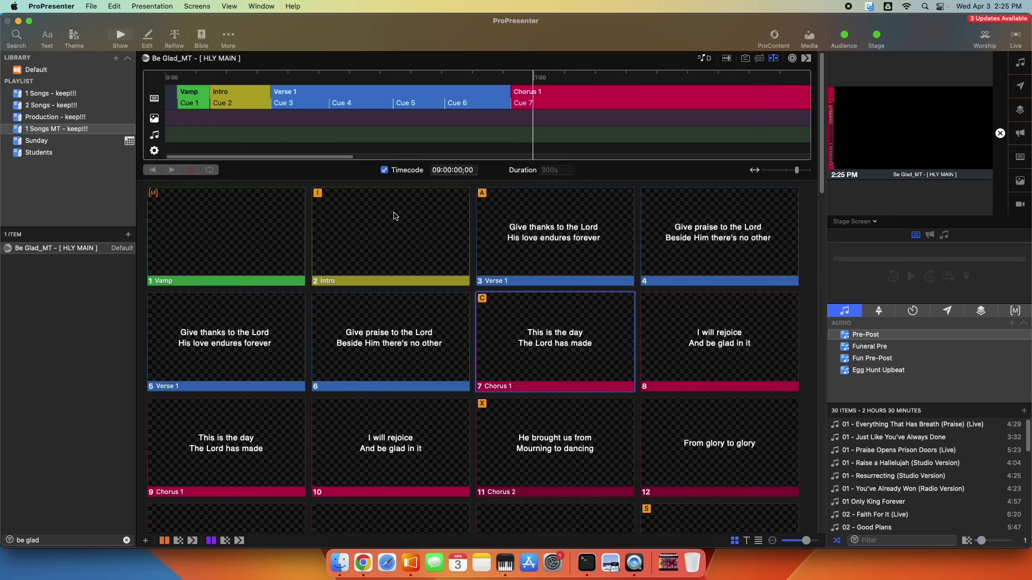